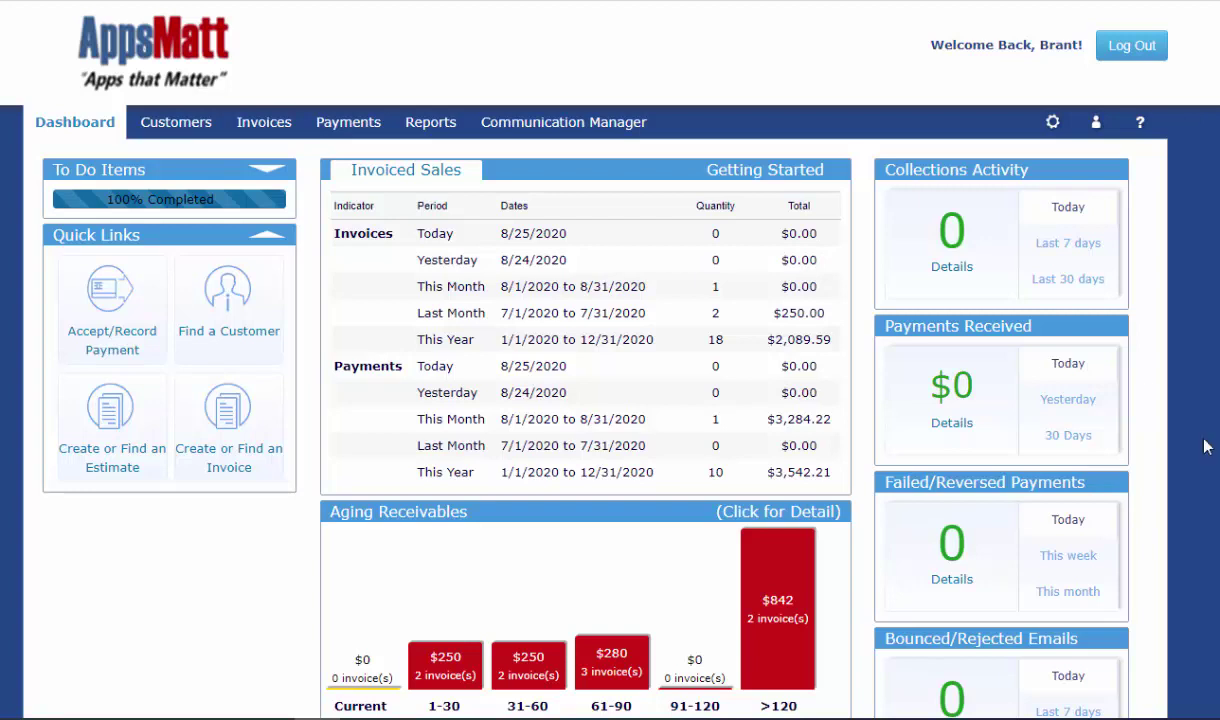
pyautogui.click(347, 131)
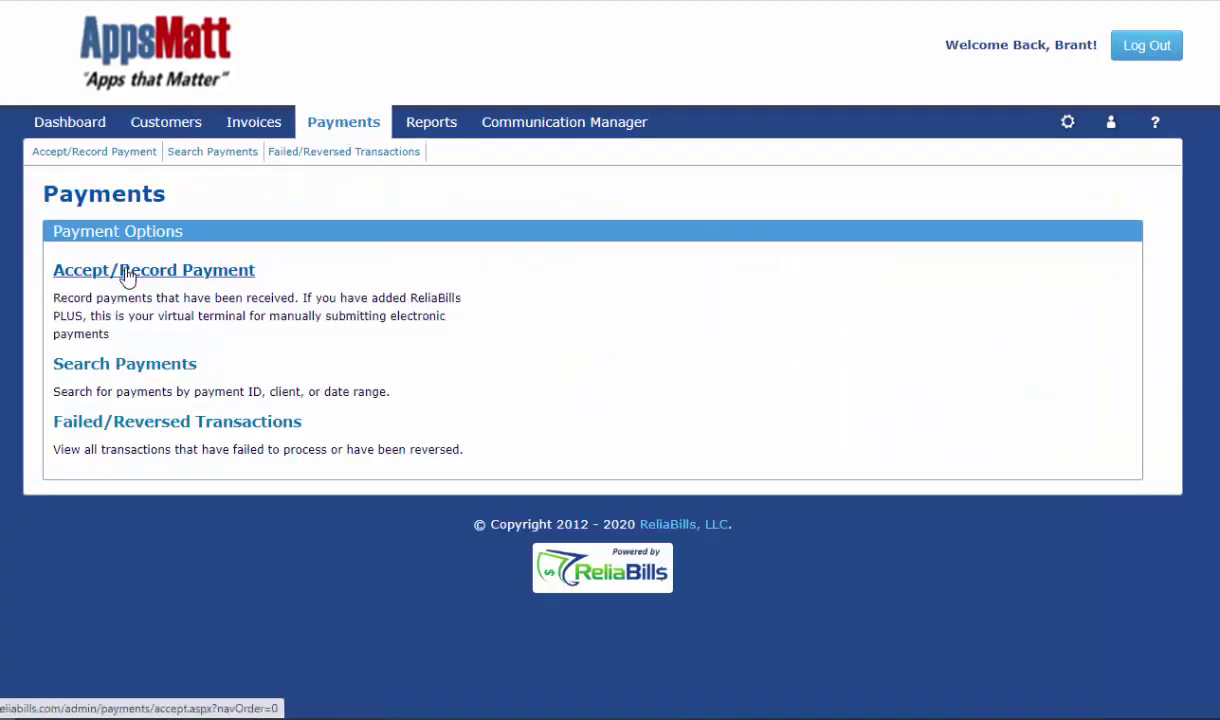
pyautogui.click(127, 278)
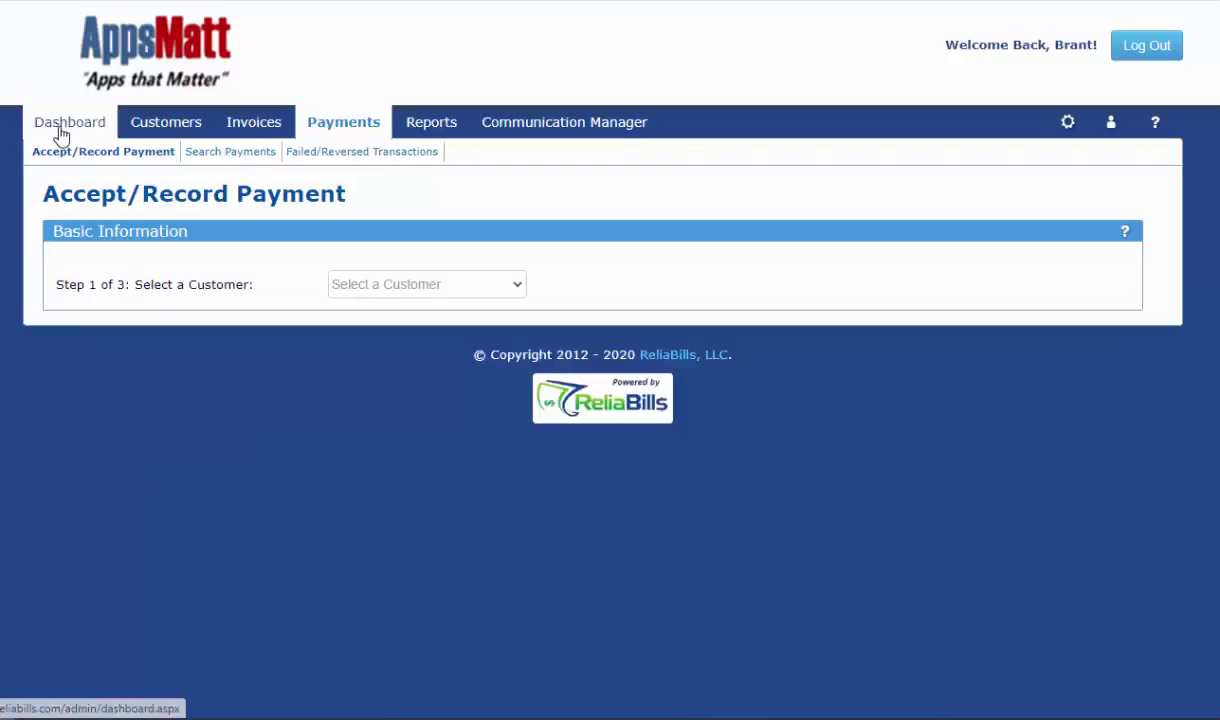
pyautogui.click(60, 131)
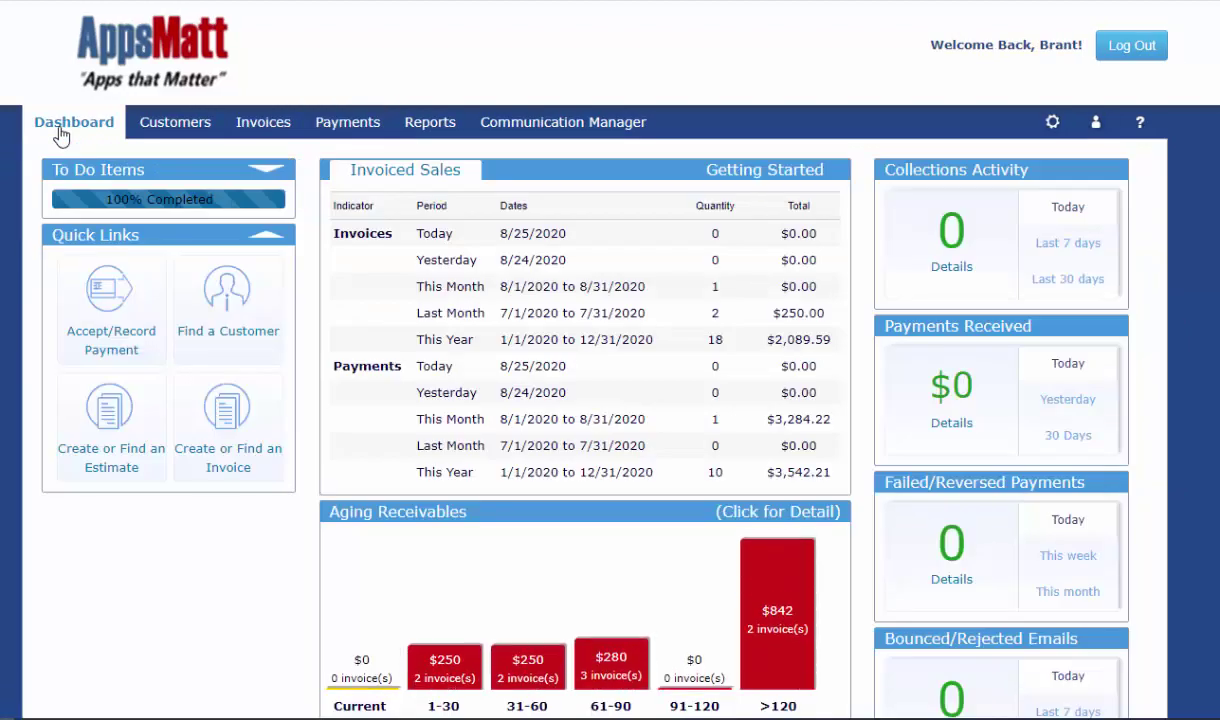
# - Open the Accept/Record Payment form from the dashboard's quick links and select the PacMan Supplies customer
pyautogui.click(150, 307)
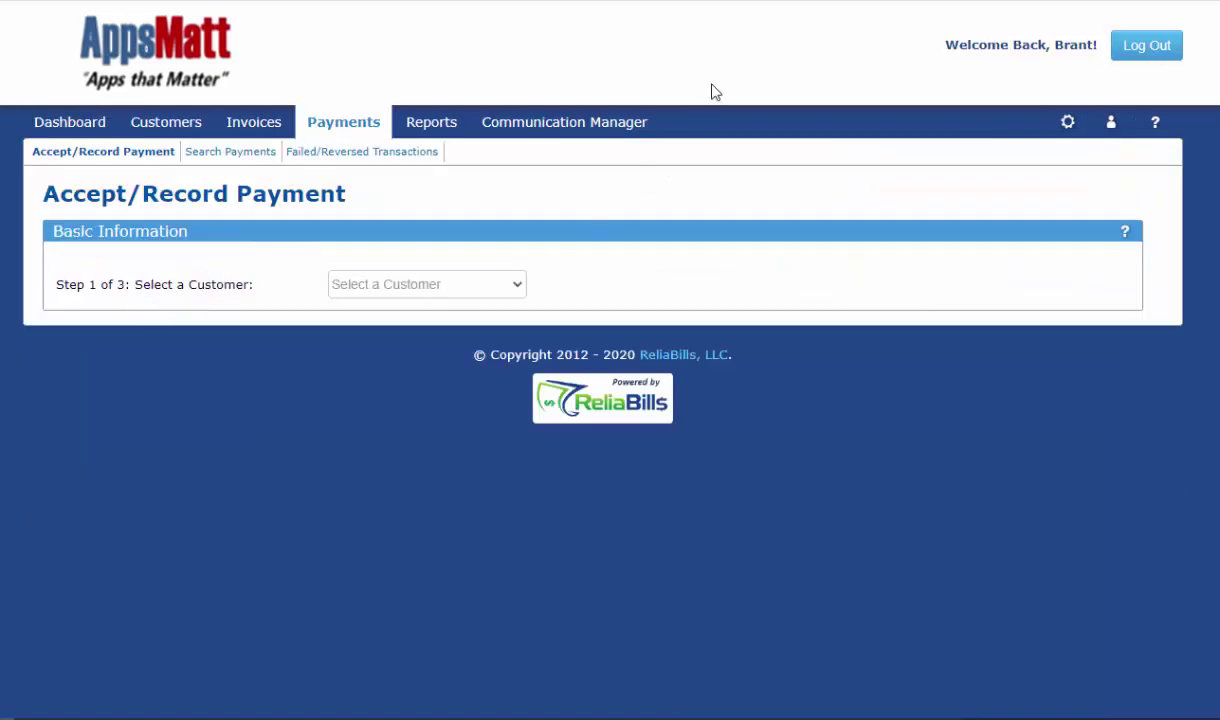
pyautogui.click(477, 285)
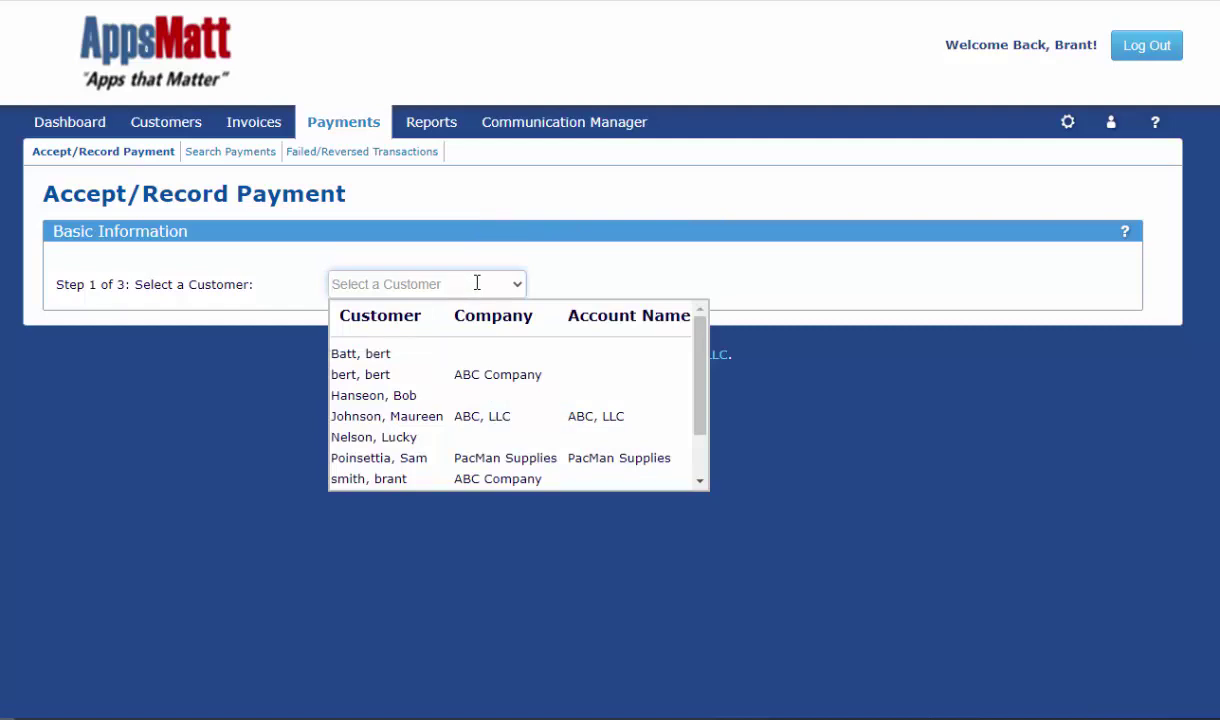
pyautogui.write('sam')
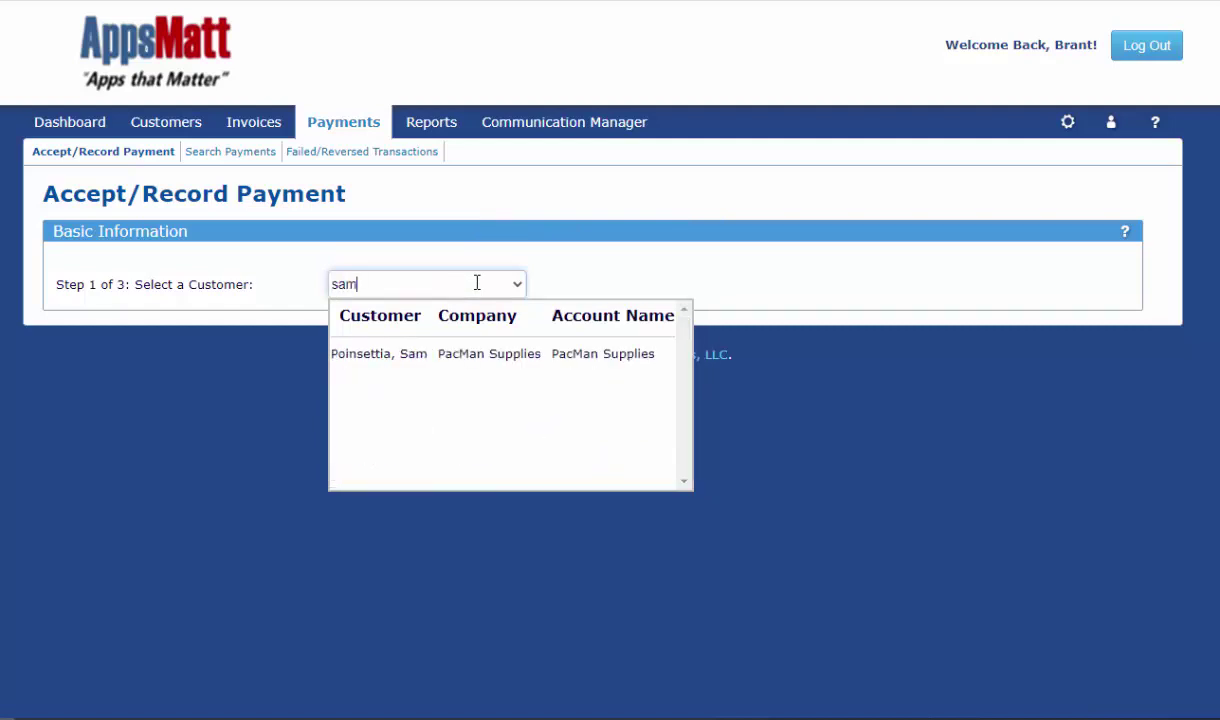
pyautogui.click(482, 354)
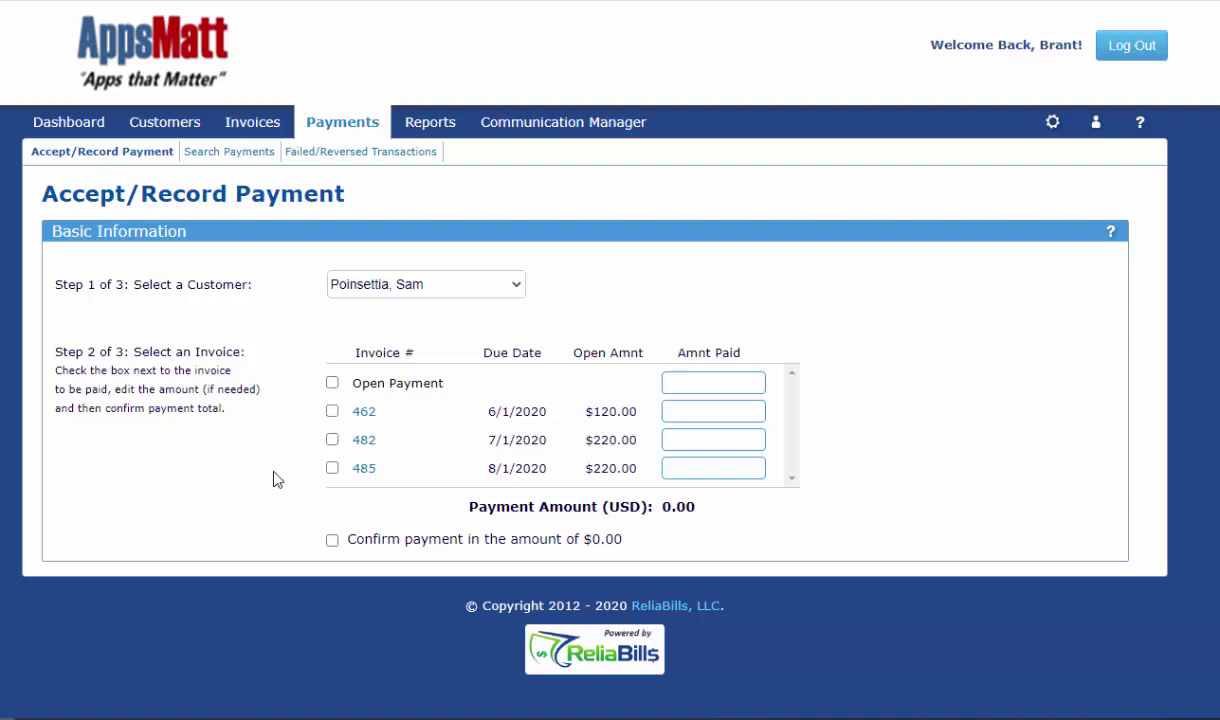
# - Select invoice 462 for payment and confirm the payment amount of $120.00
pyautogui.click(332, 411)
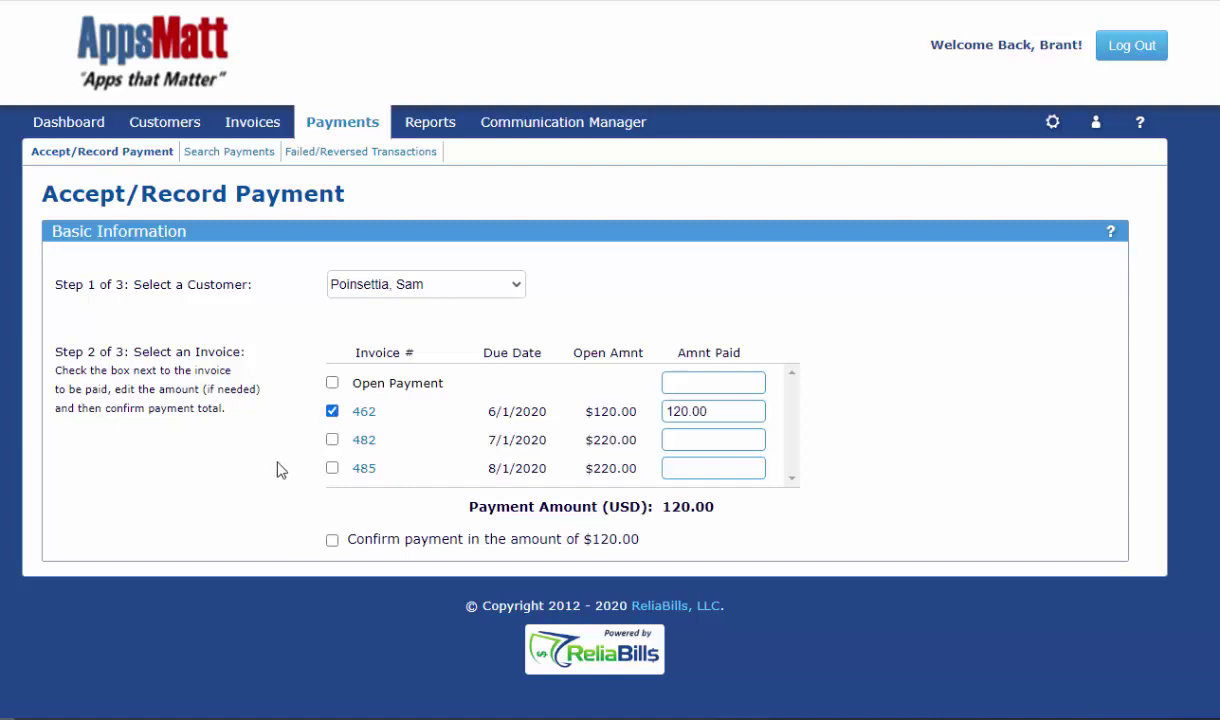
pyautogui.click(332, 540)
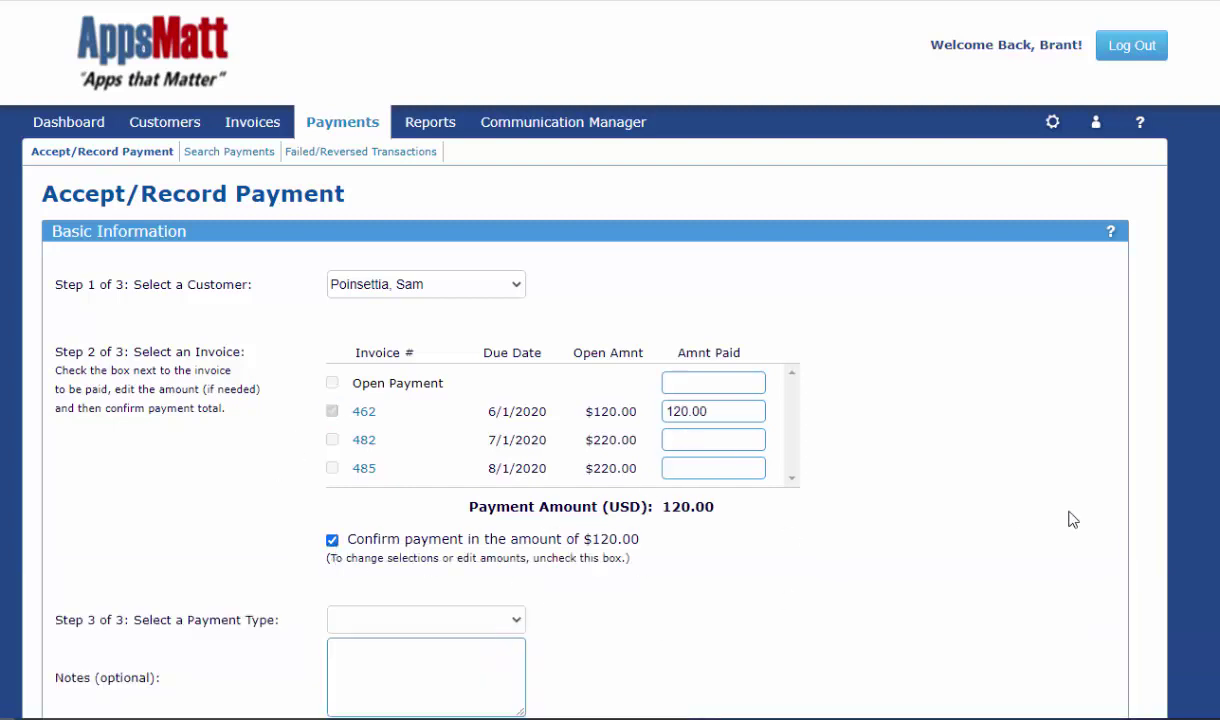
# - Set the payment type to Check and enter 9292 as the check number
pyautogui.scroll(-1, 1070, 517)
pyautogui.scroll(-3, 885, 485)
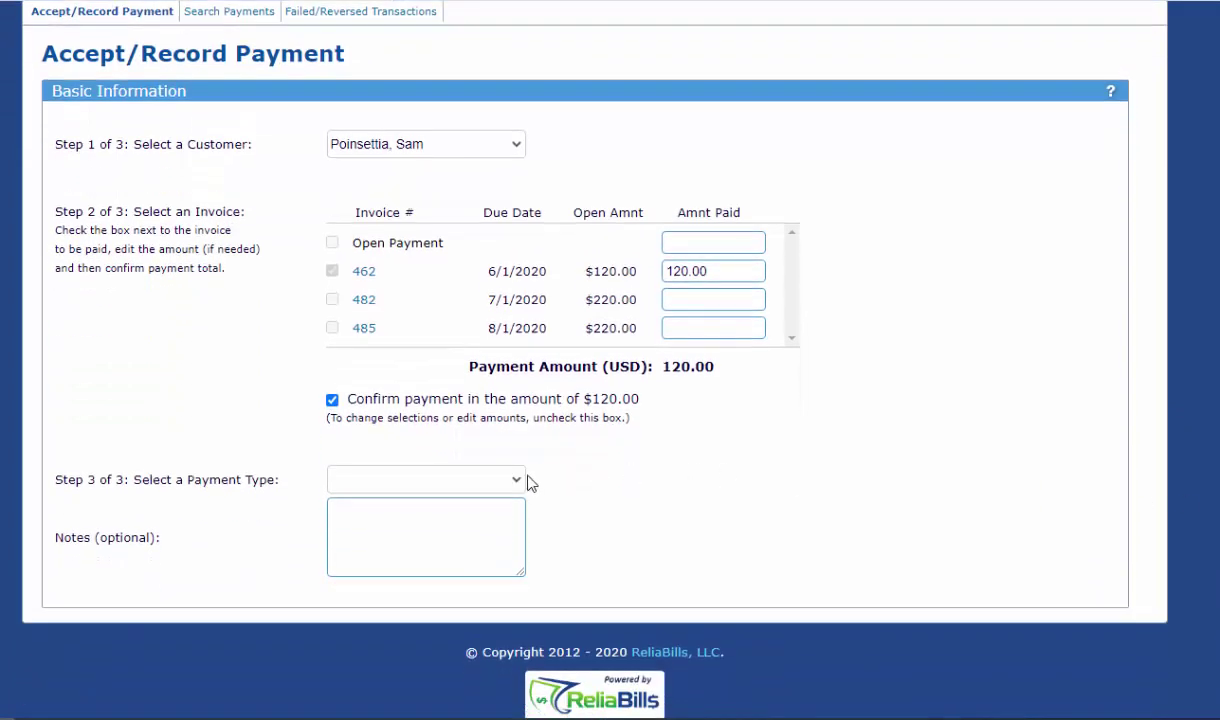
pyautogui.click(517, 601)
pyautogui.click(397, 600)
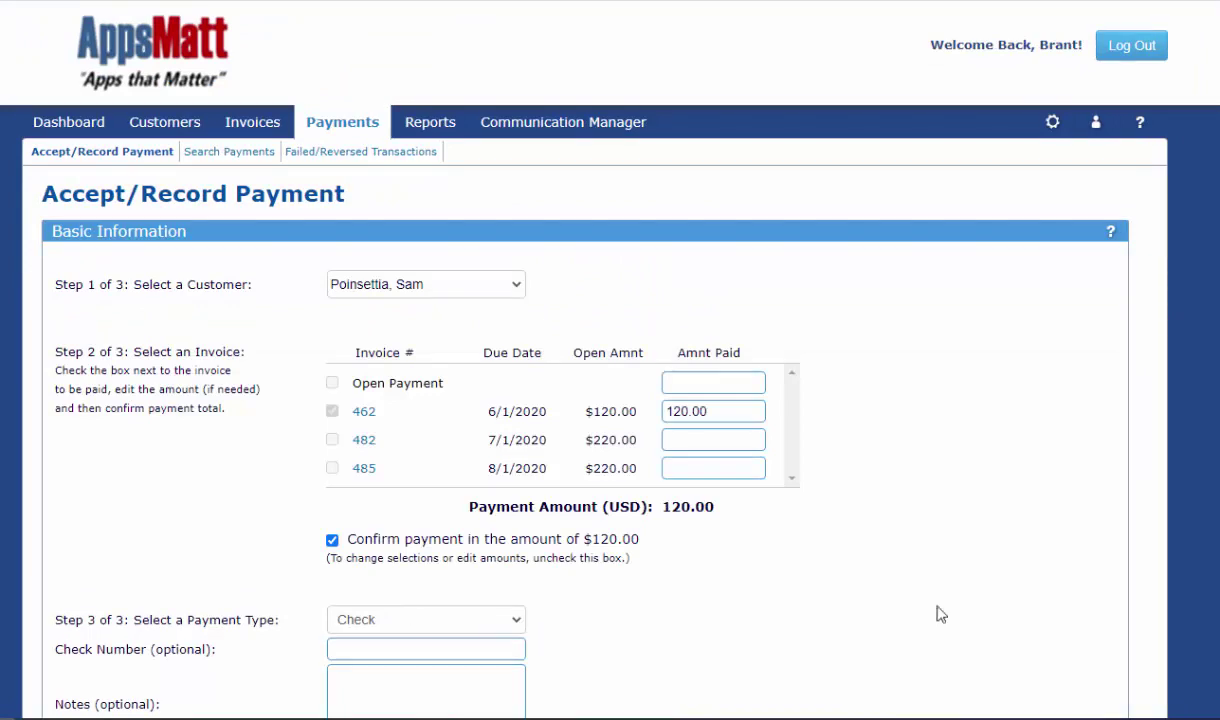
pyautogui.click(441, 509)
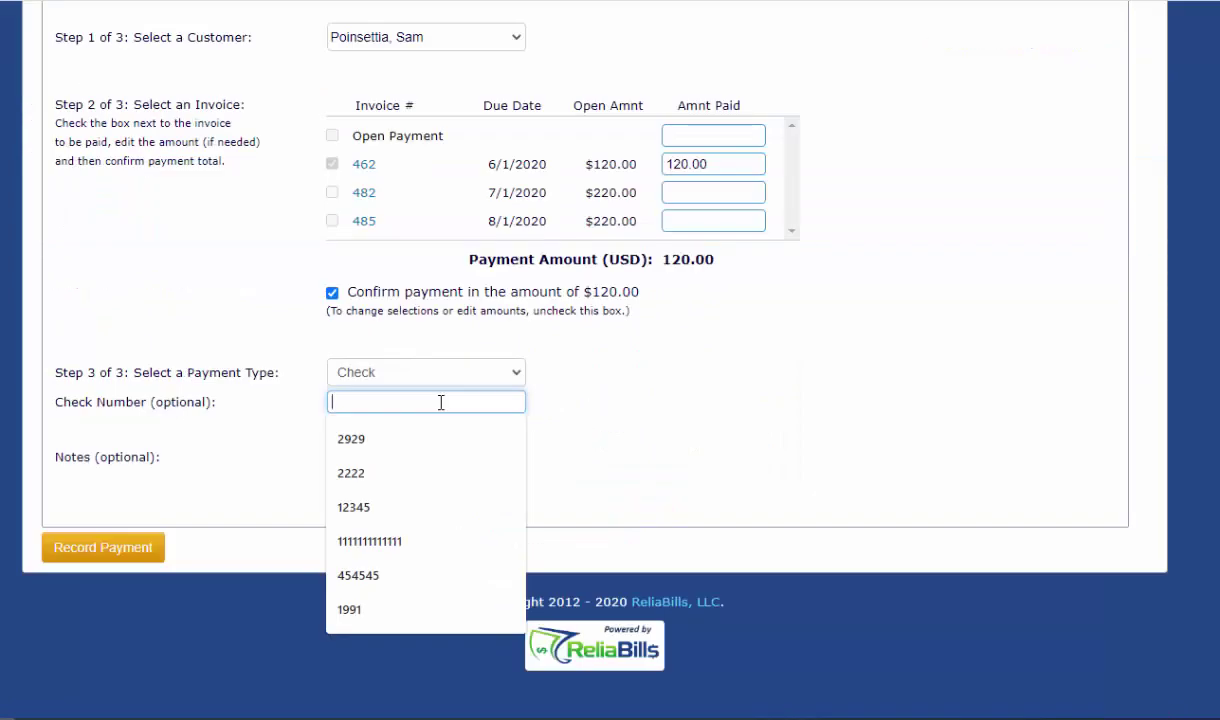
pyautogui.write('9292')
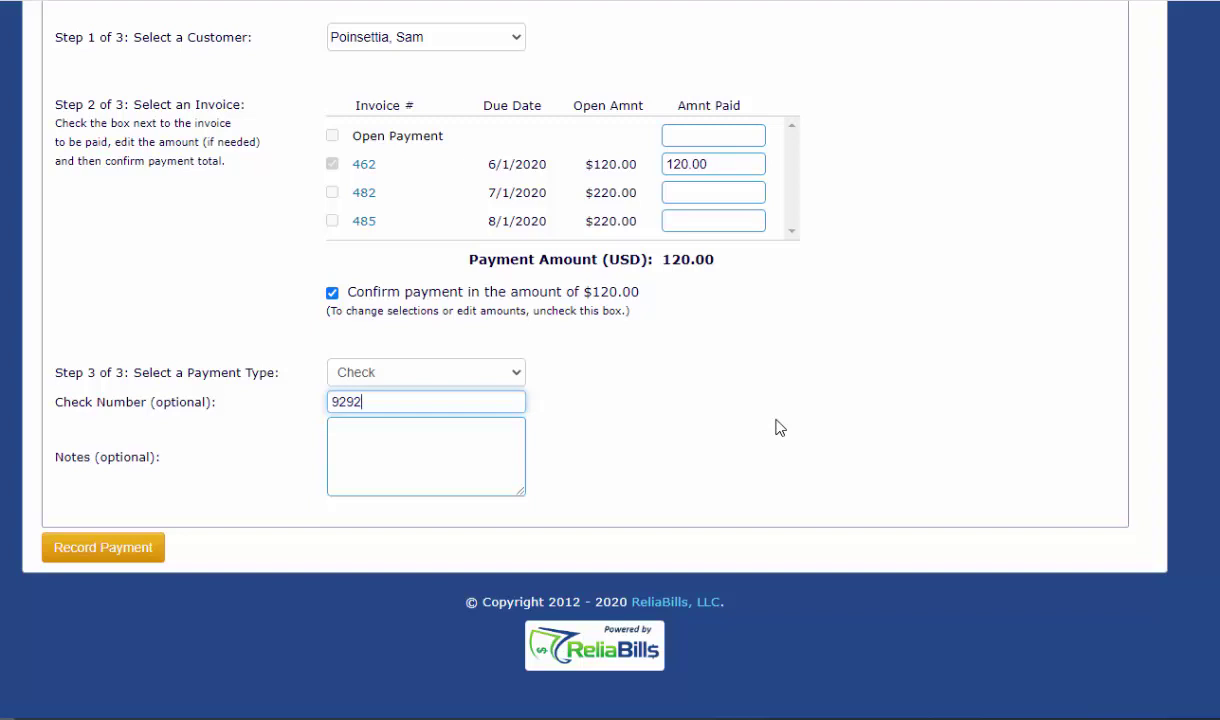
# - Reopen the invoice selection, add invoice 482 with 180 as the amount paid, and confirm the $300.00 payment
pyautogui.click(332, 293)
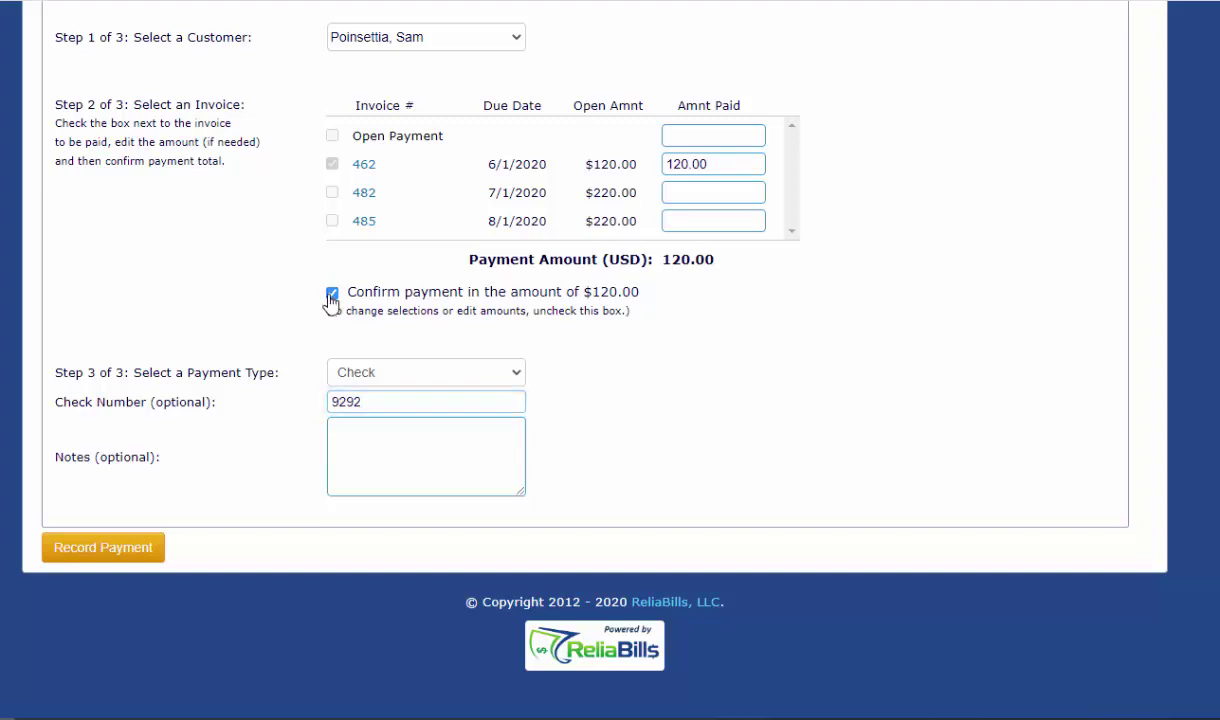
pyautogui.click(332, 436)
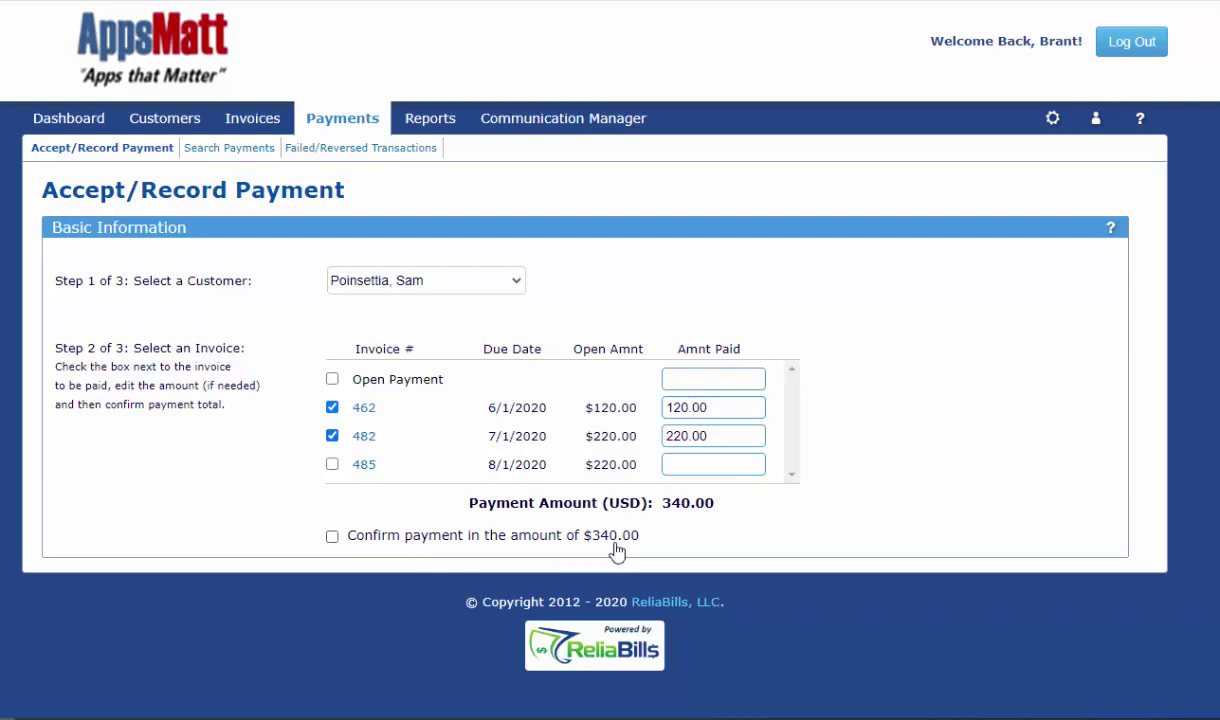
pyautogui.moveTo(713, 433); pyautogui.dragTo(652, 441)
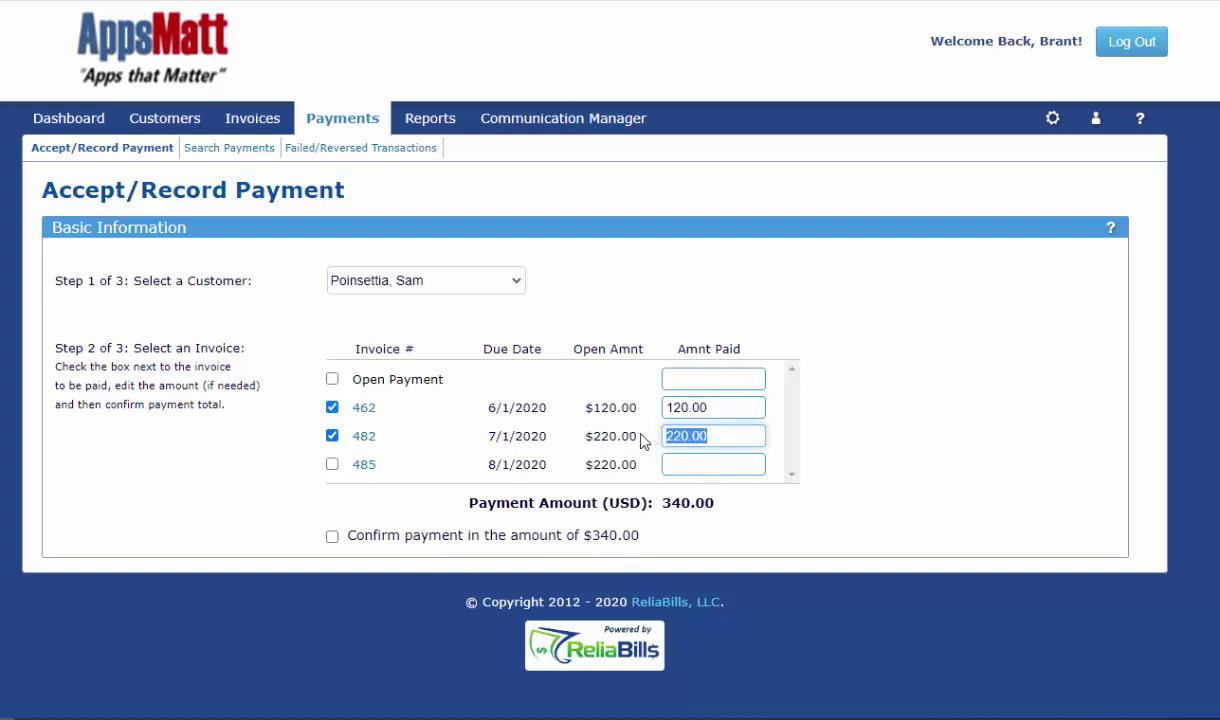
pyautogui.write('180')
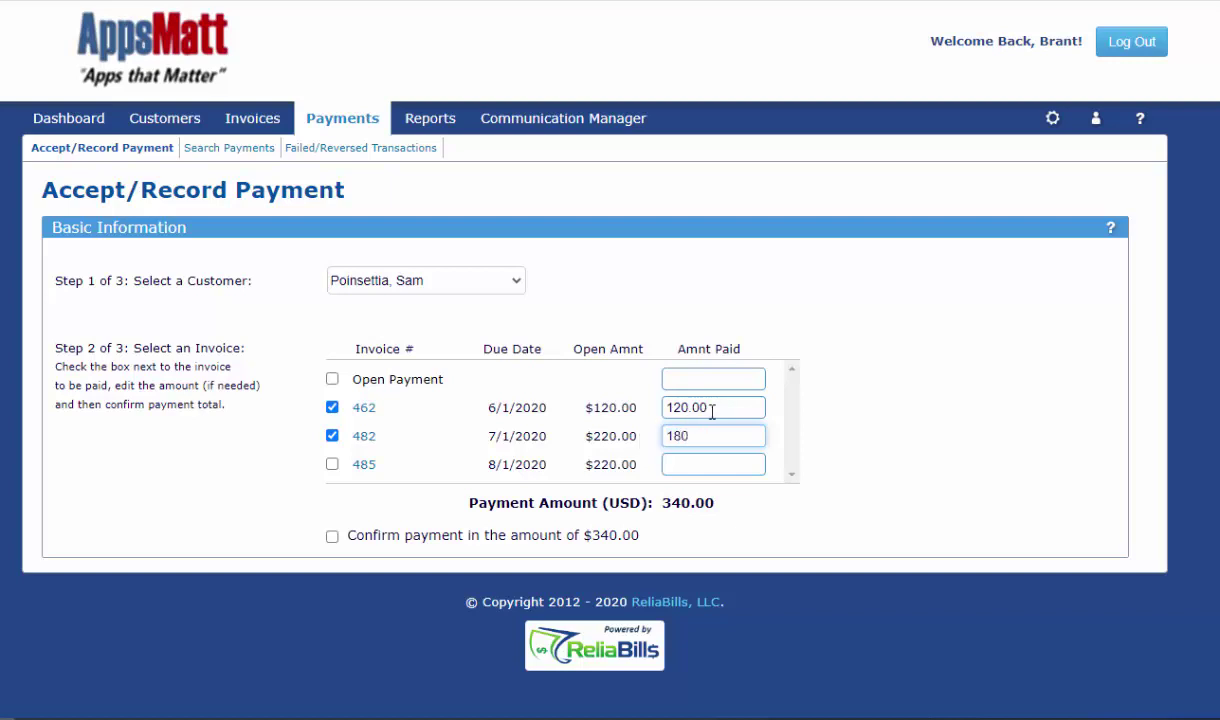
pyautogui.click(957, 417)
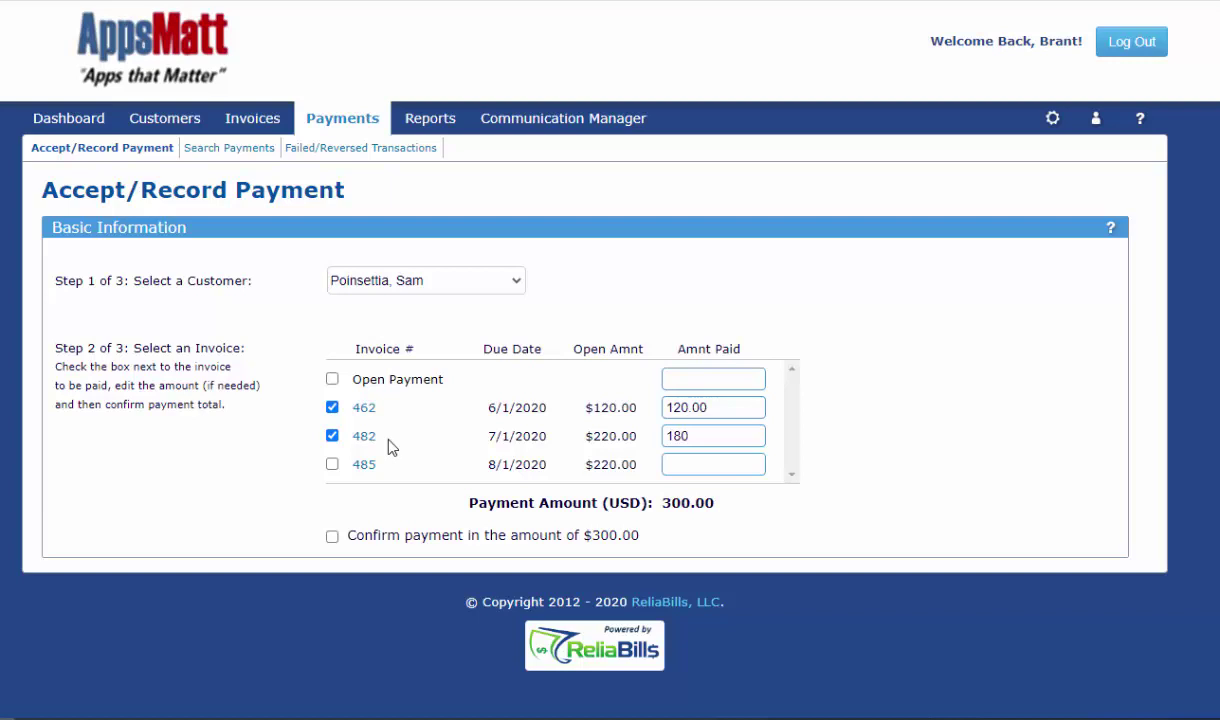
pyautogui.click(333, 535)
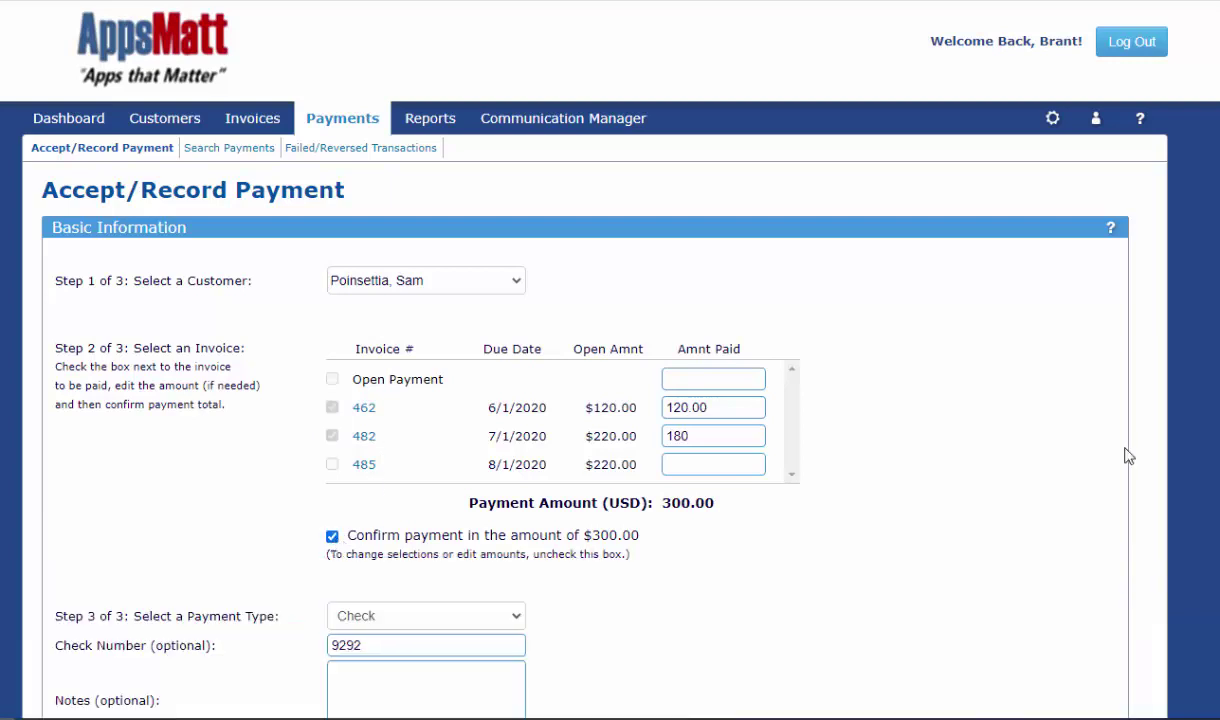
# - Set the payment type to Credit Card and choose New Credit Card instead of the stored card
pyautogui.scroll(-3, 1130, 460)
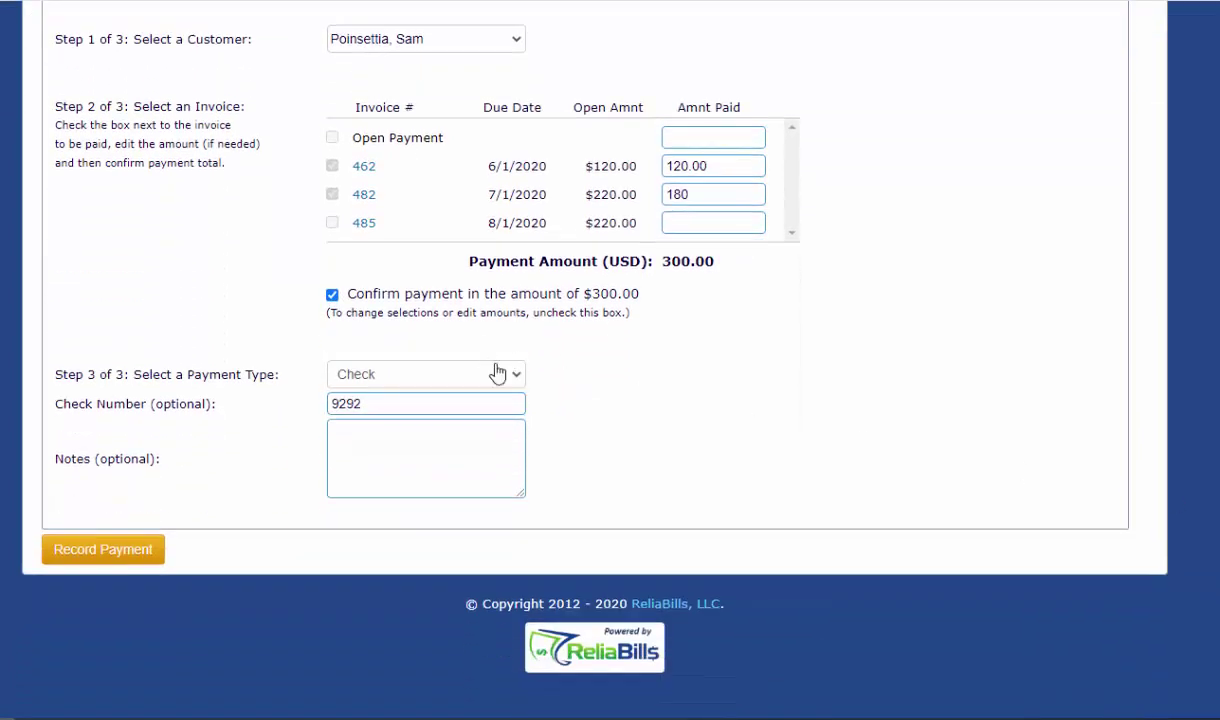
pyautogui.click(500, 374)
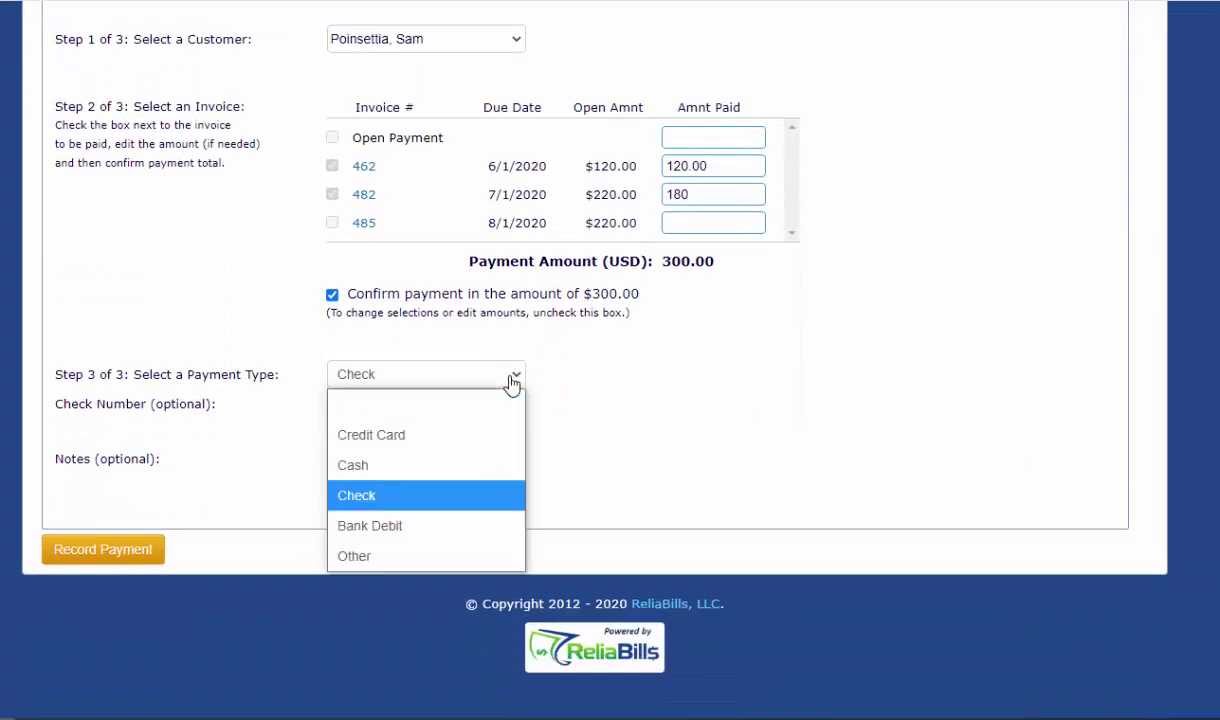
pyautogui.click(472, 435)
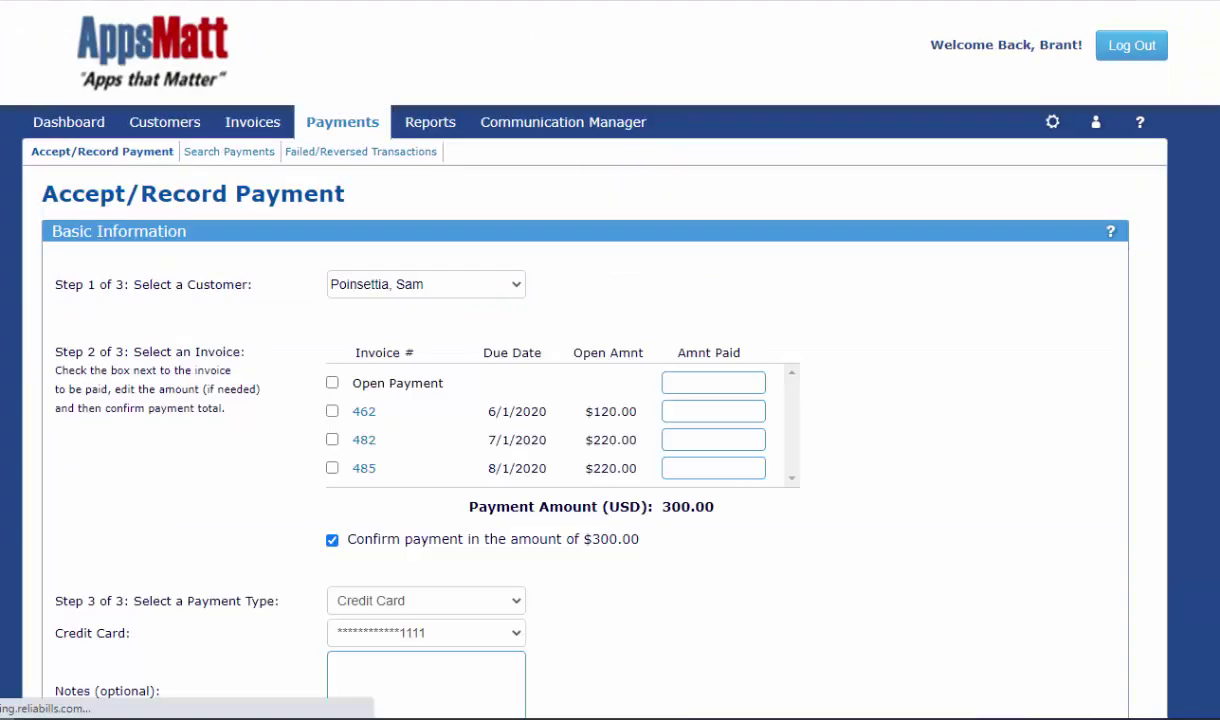
pyautogui.scroll(-3, 522, 442)
pyautogui.scroll(-2, 580, 360)
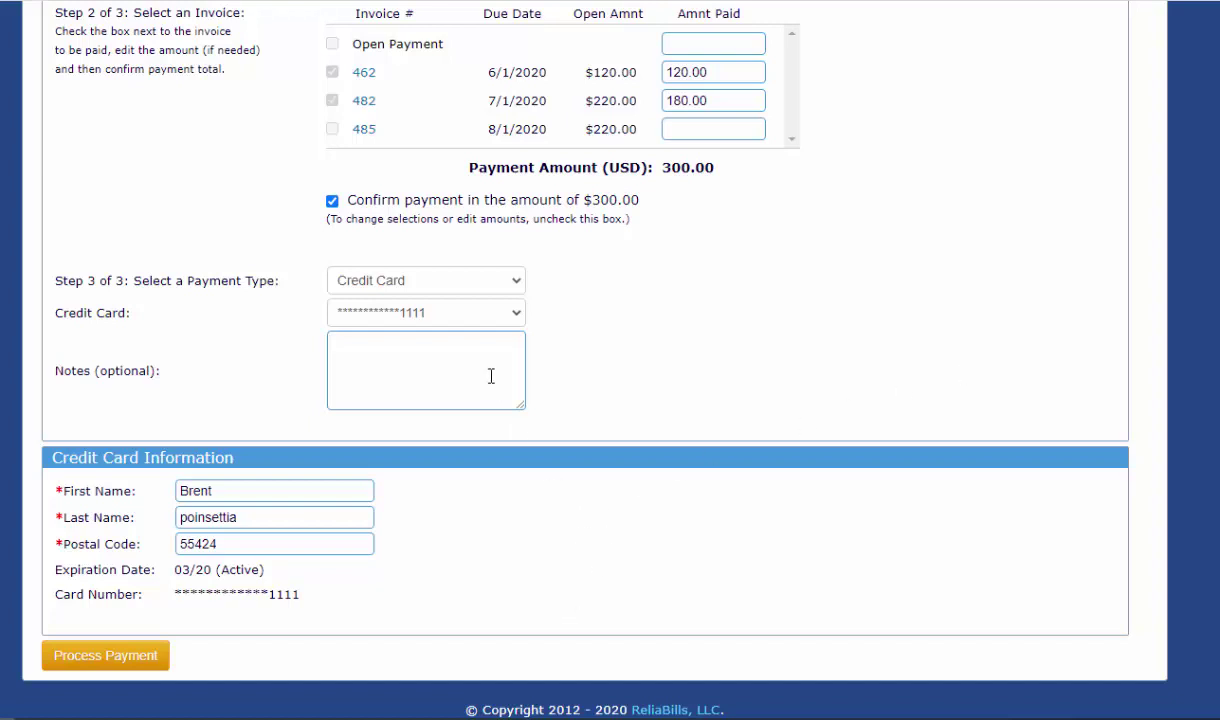
pyautogui.click(515, 313)
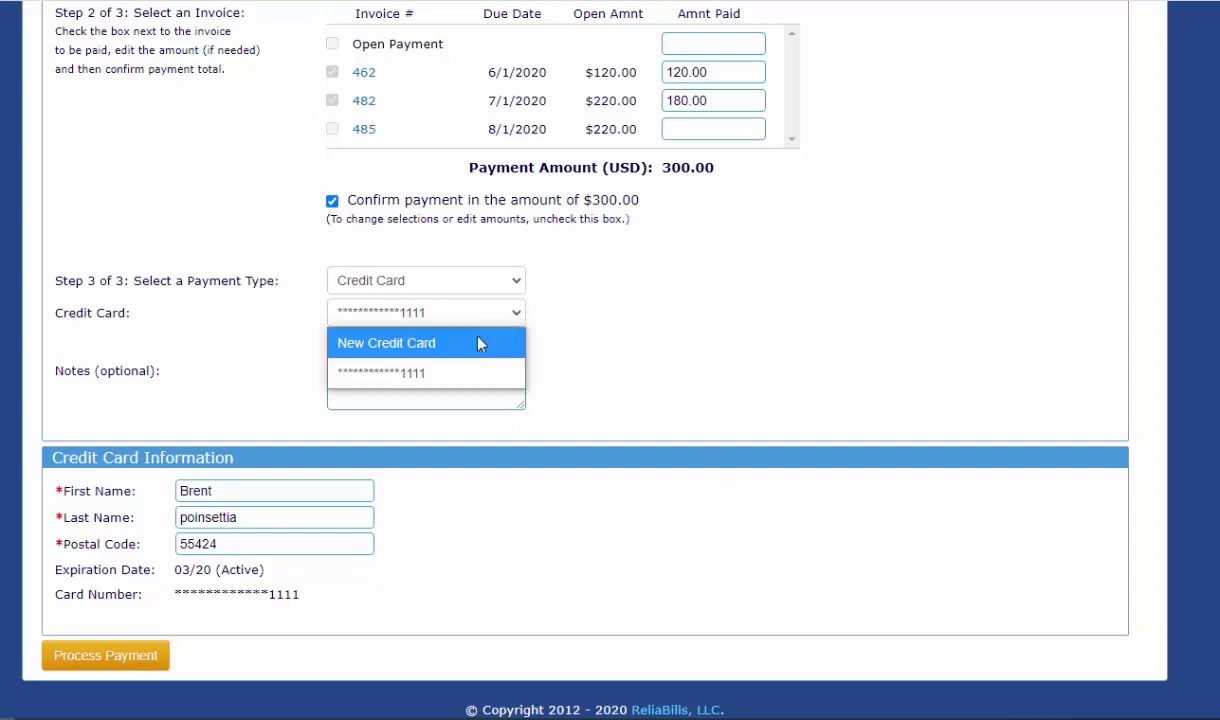
pyautogui.click(479, 343)
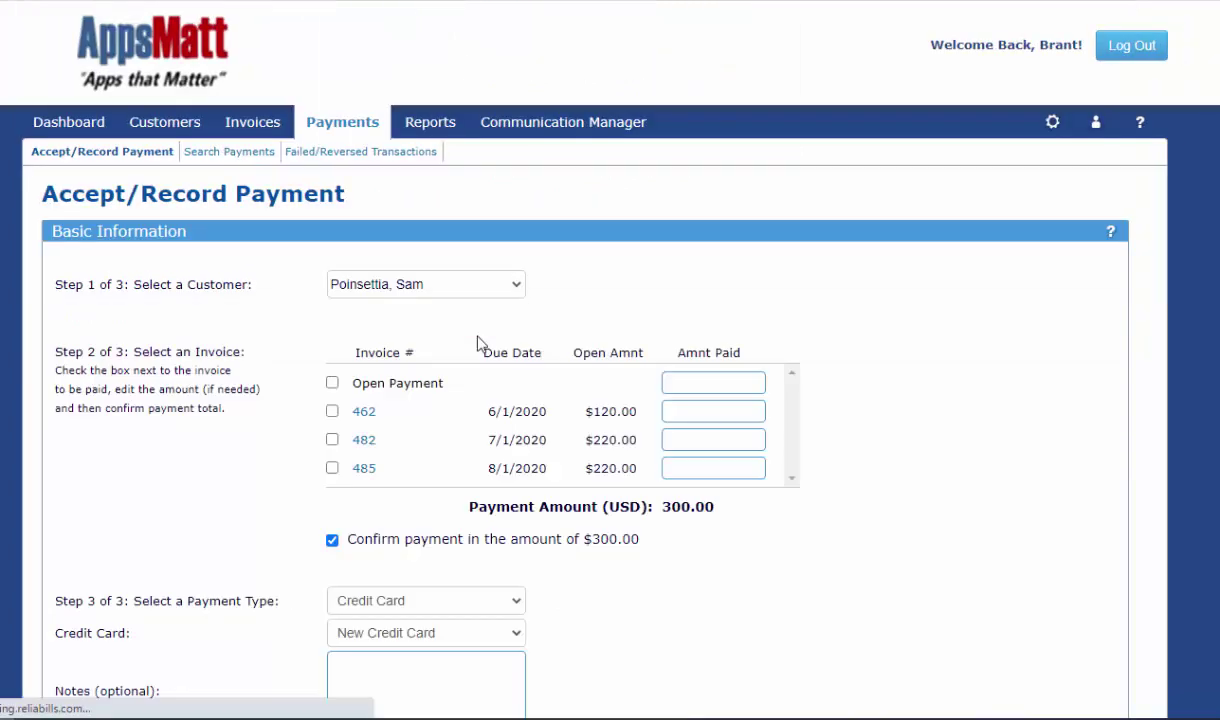
pyautogui.scroll(-1, 479, 343)
pyautogui.scroll(-4, 256, 403)
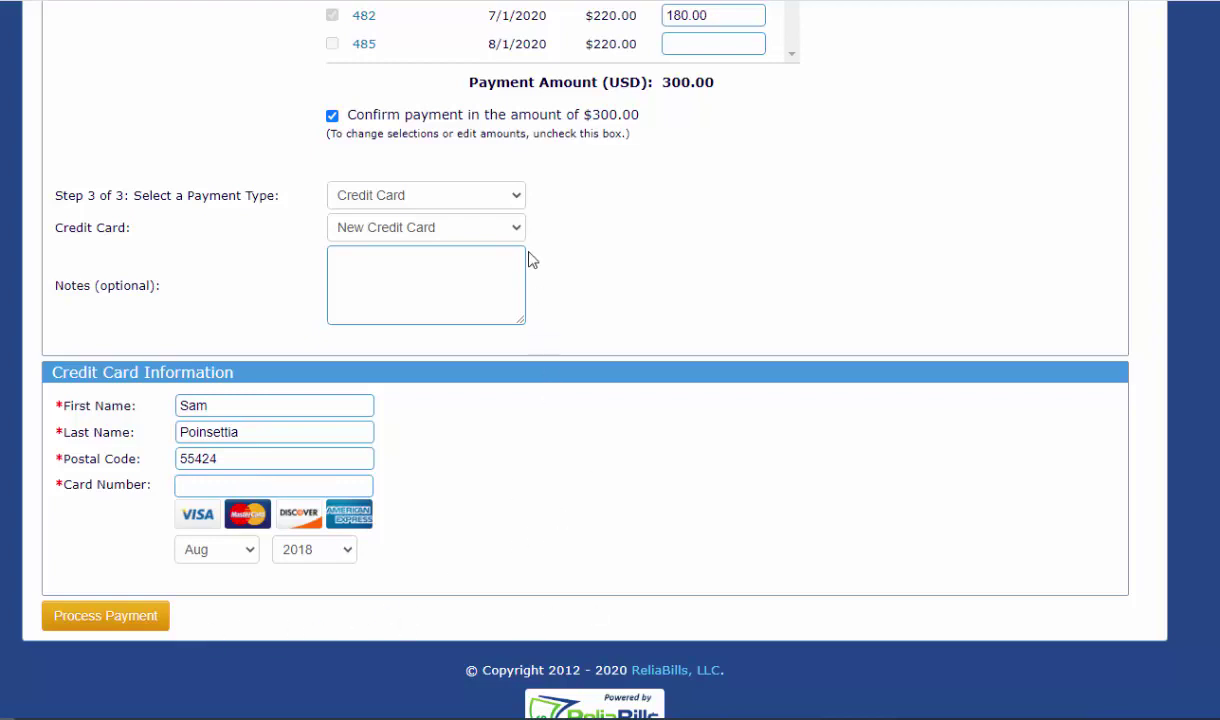
# - Change the payment type to Bank Debit and bring up the bank account information fields
pyautogui.click(500, 200)
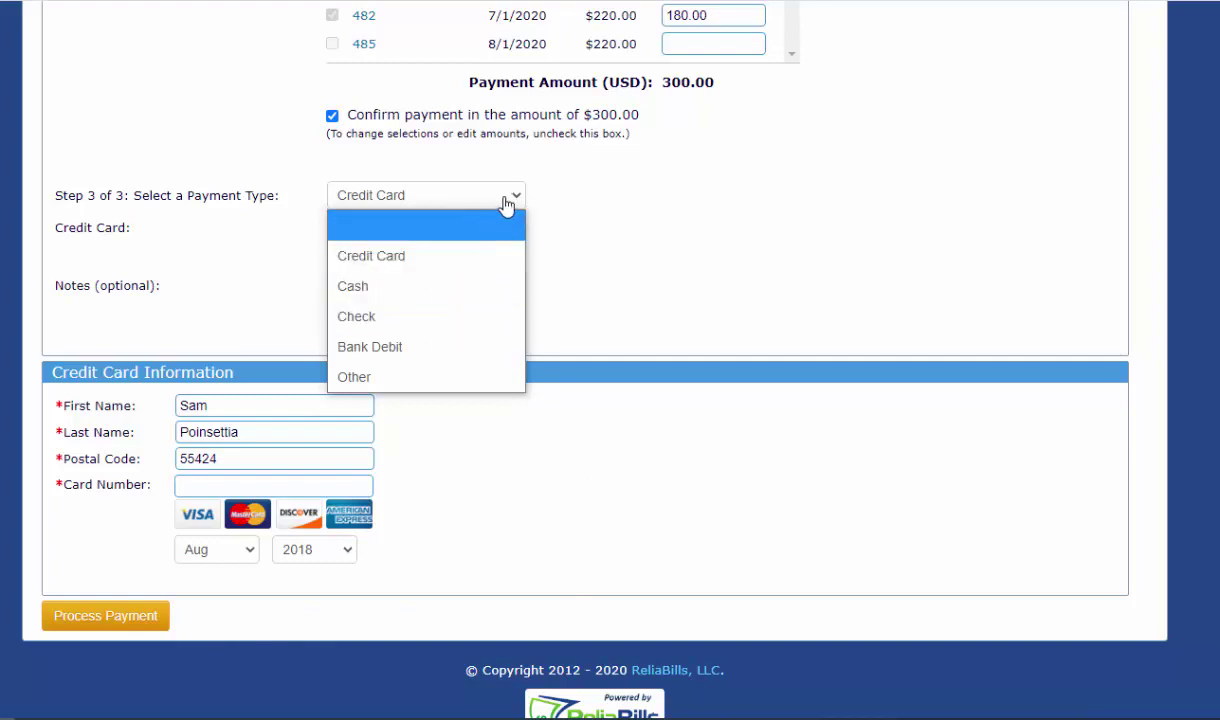
pyautogui.click(441, 346)
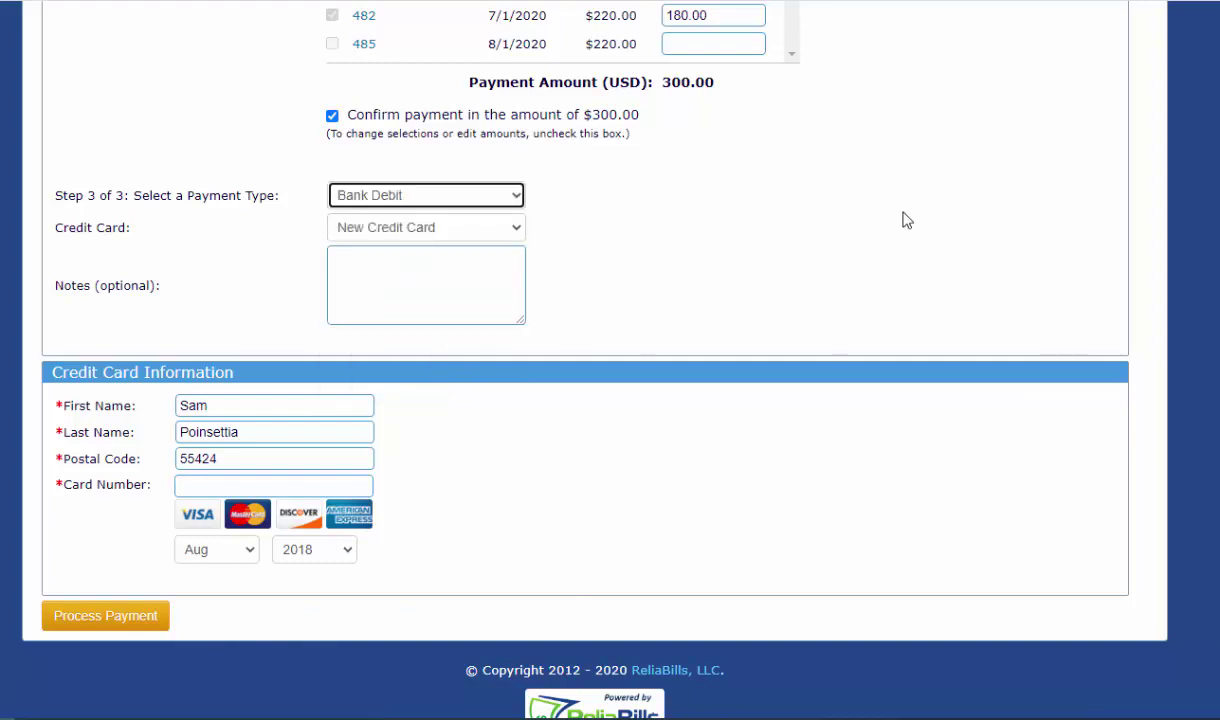
pyautogui.scroll(-6, 218, 288)
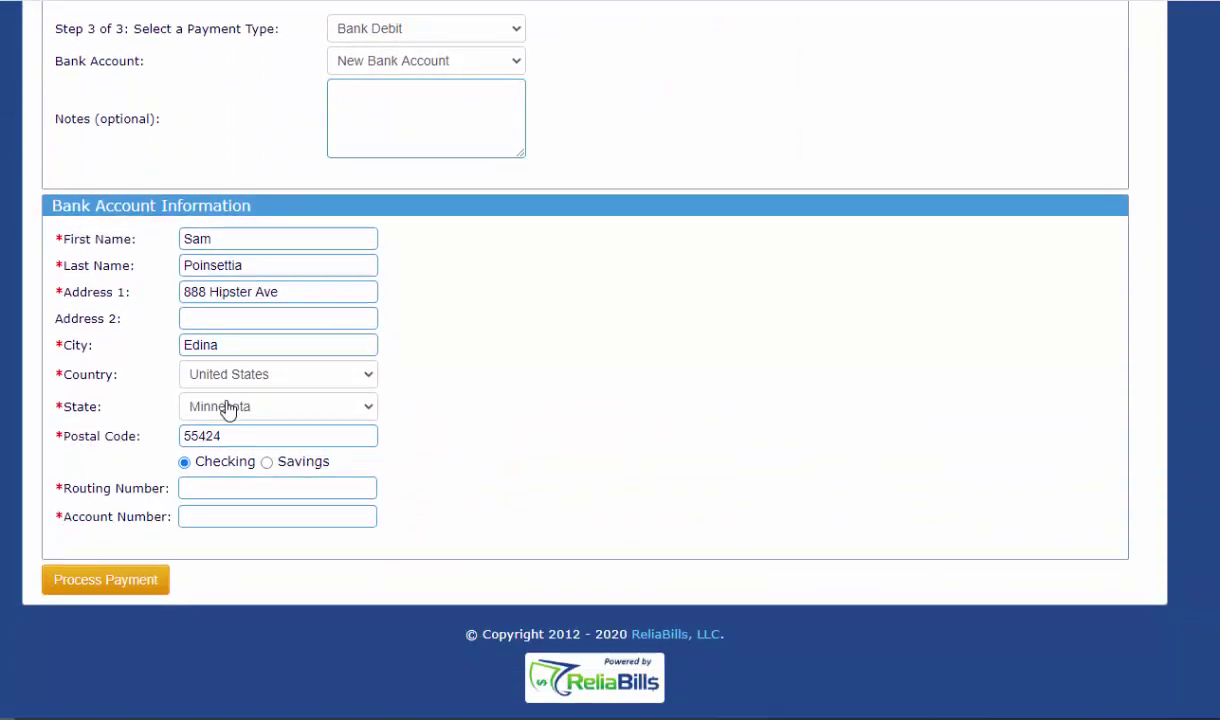
# - Remove the payment confirmation and deselect invoices 482 and 462
pyautogui.scroll(4, 228, 410)
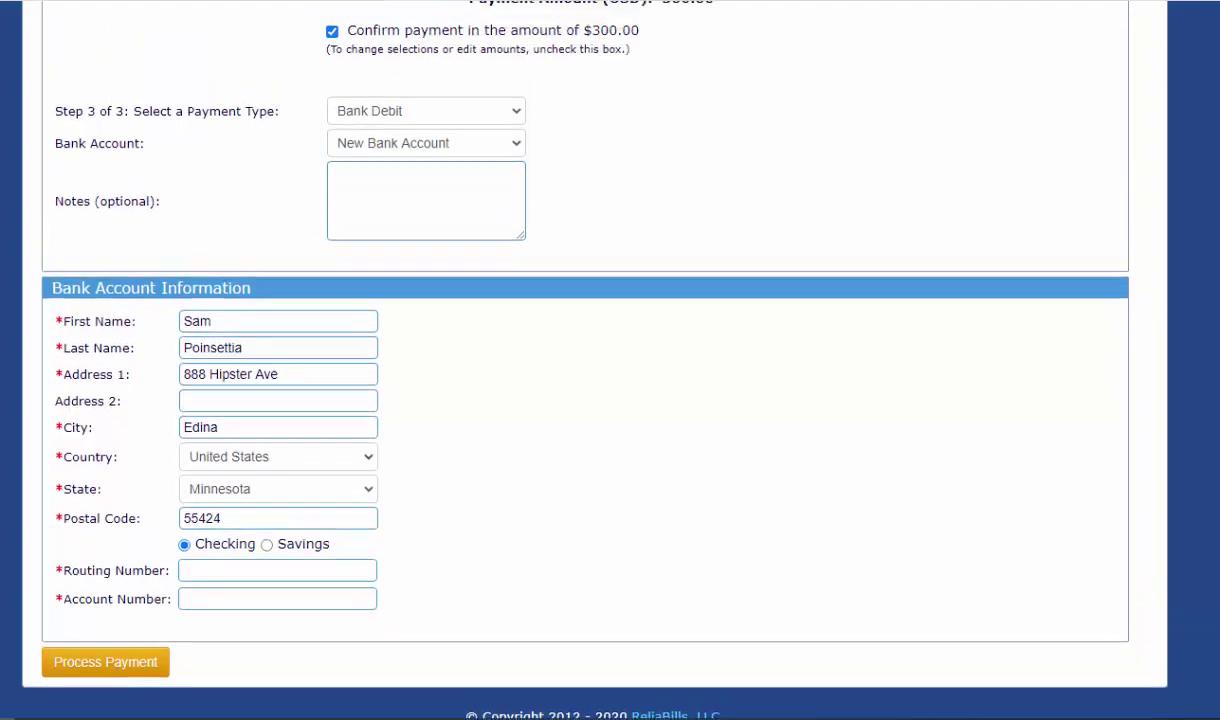
pyautogui.scroll(1, 844, 185)
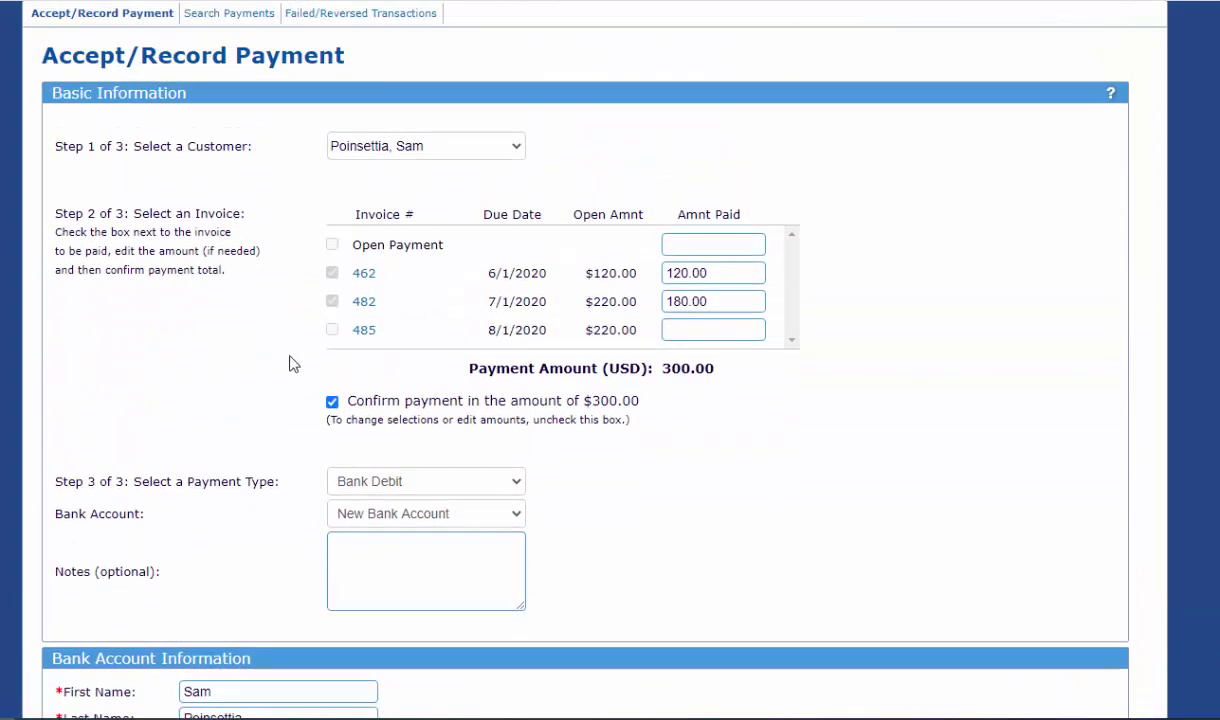
pyautogui.click(332, 404)
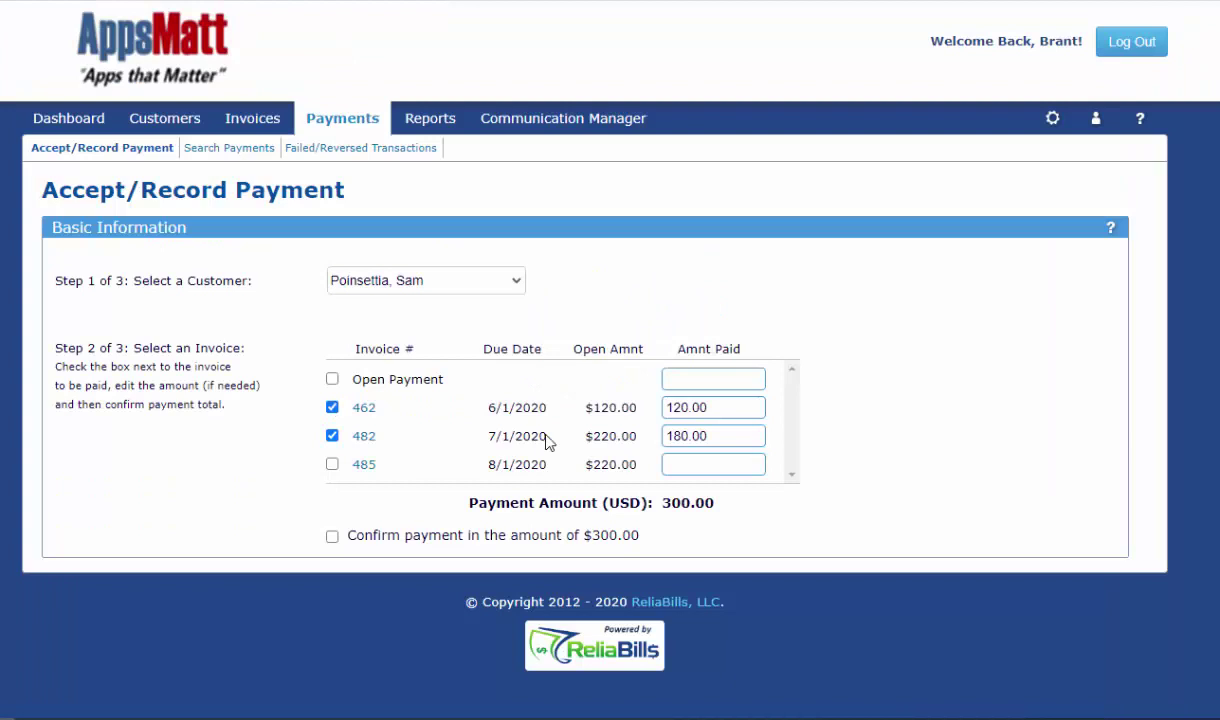
pyautogui.click(332, 436)
pyautogui.click(332, 408)
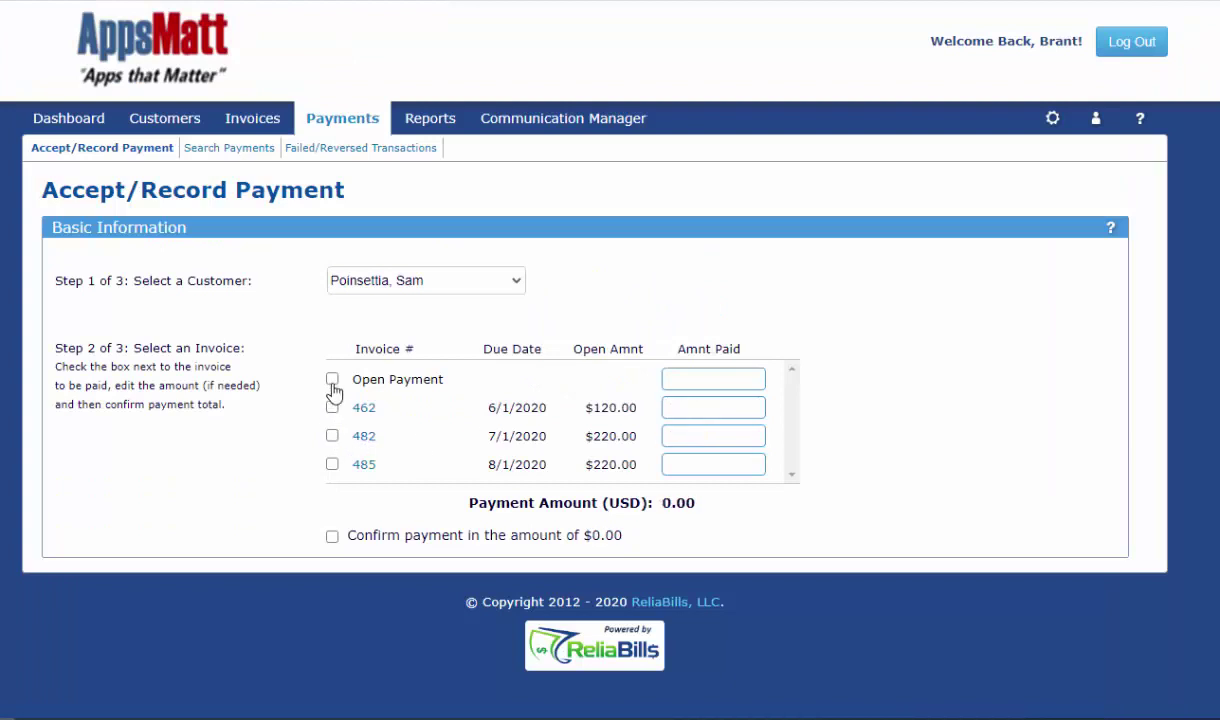
# - Select Open Payment and set its amount paid to 500
pyautogui.click(332, 380)
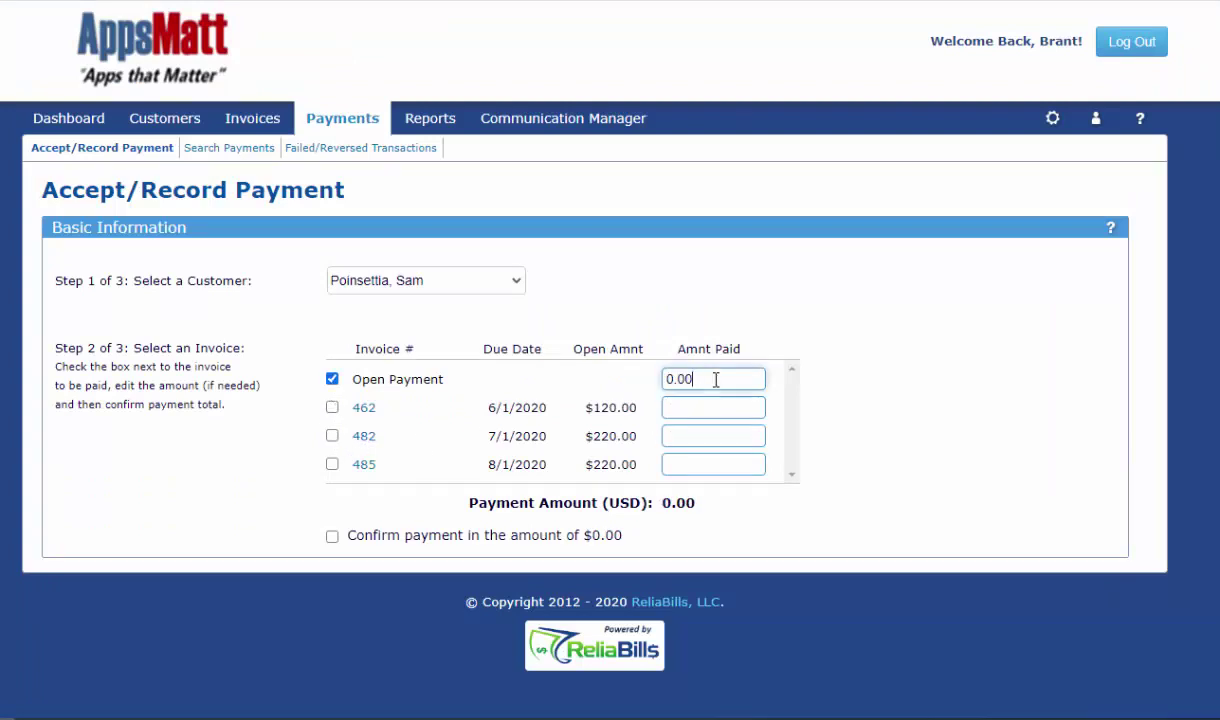
pyautogui.moveTo(716, 378); pyautogui.dragTo(610, 387)
pyautogui.write('500')
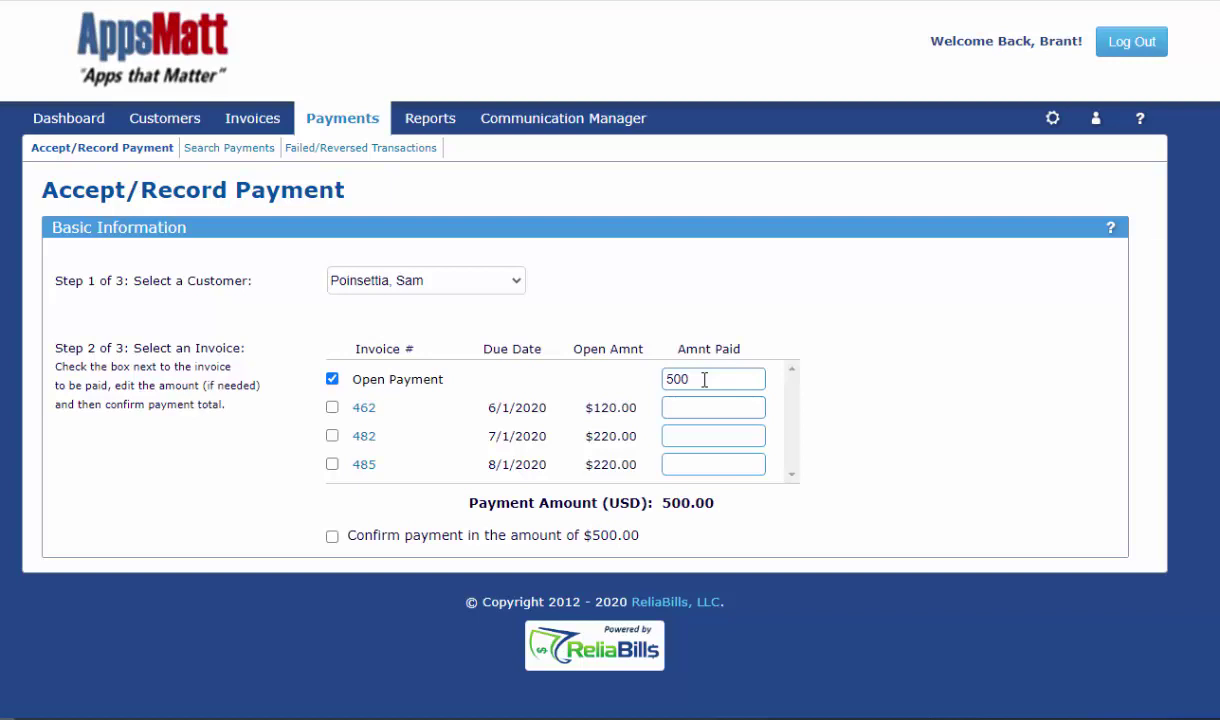
# - Change the Open Payment's amount paid to 700
pyautogui.moveTo(704, 379); pyautogui.dragTo(653, 375)
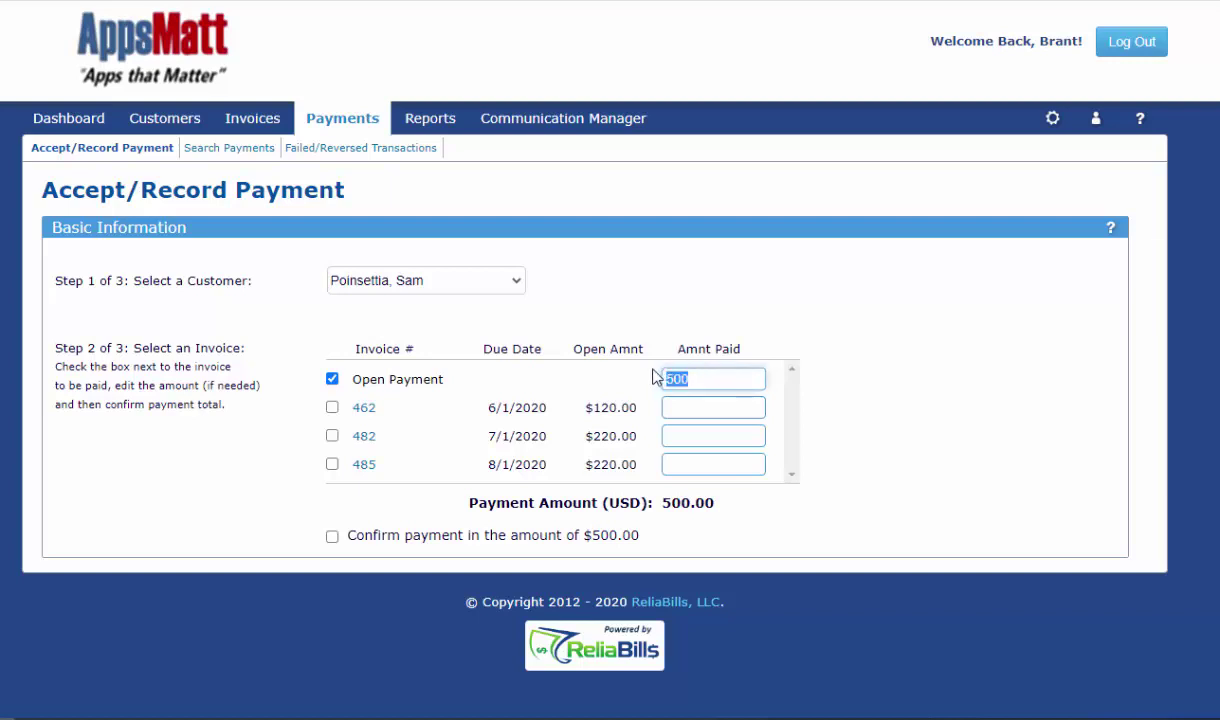
pyautogui.write('700')
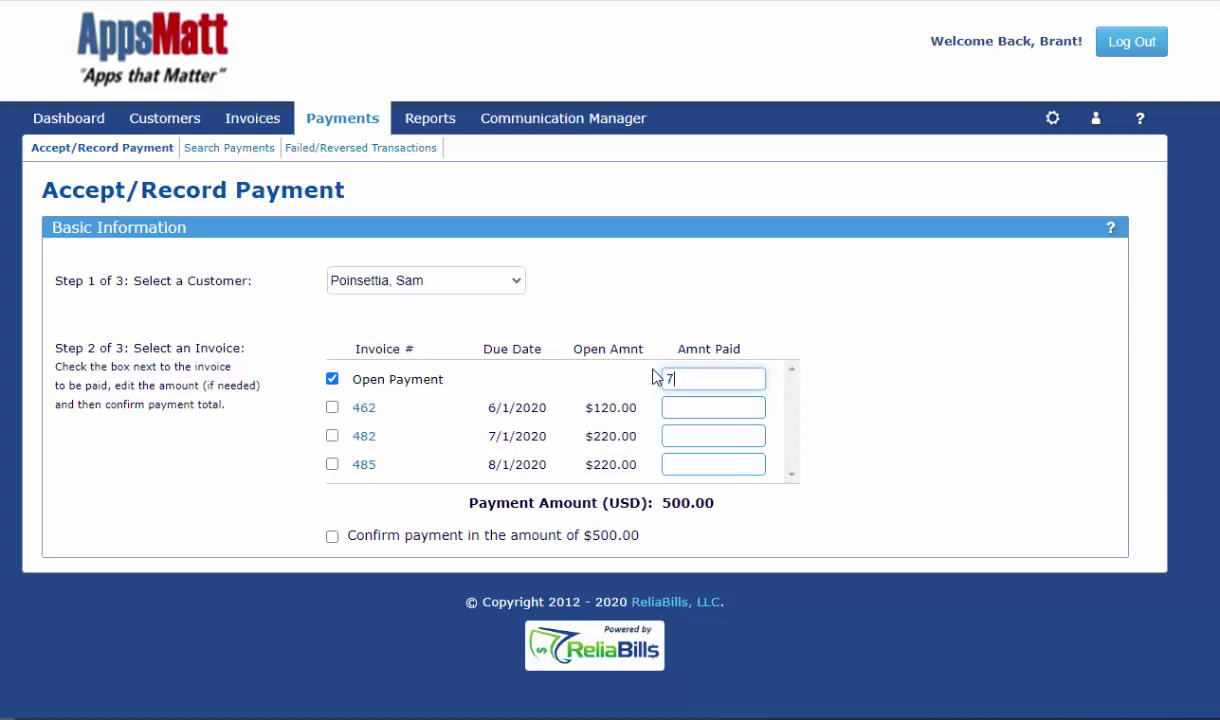